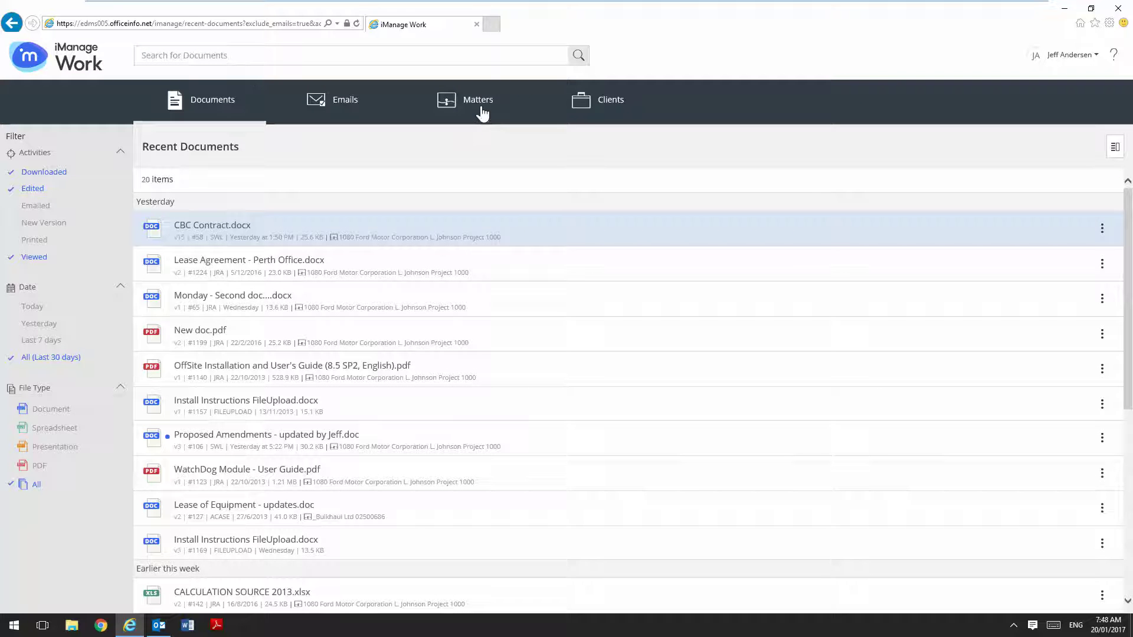
Run a keyword search for 'contract', returning 19 active documents.
left_click(170, 55)
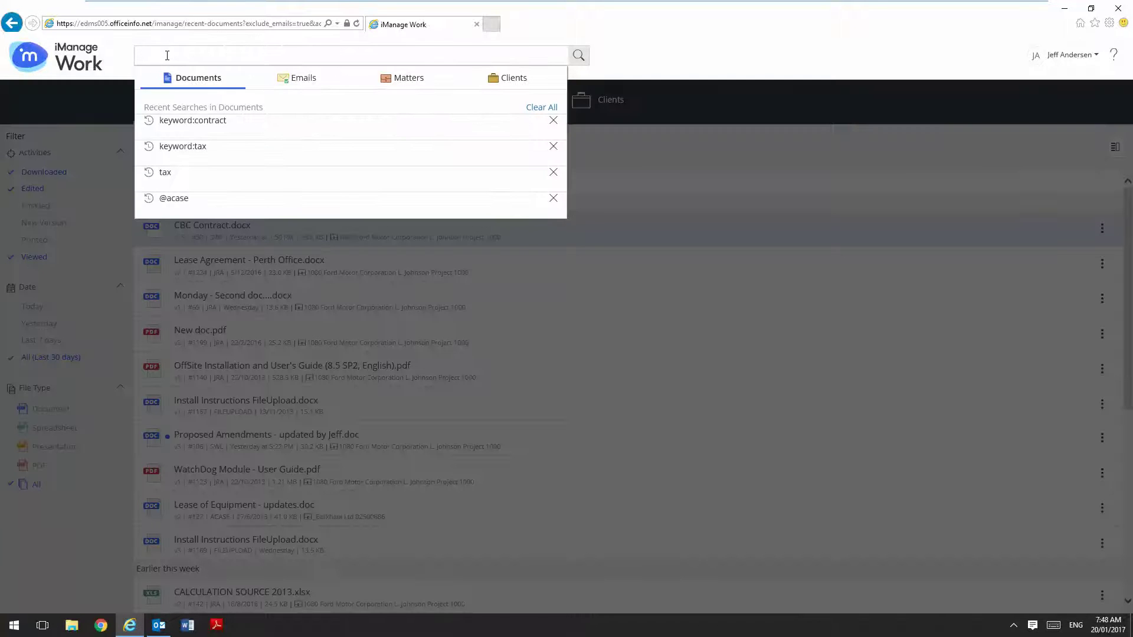
type("contra")
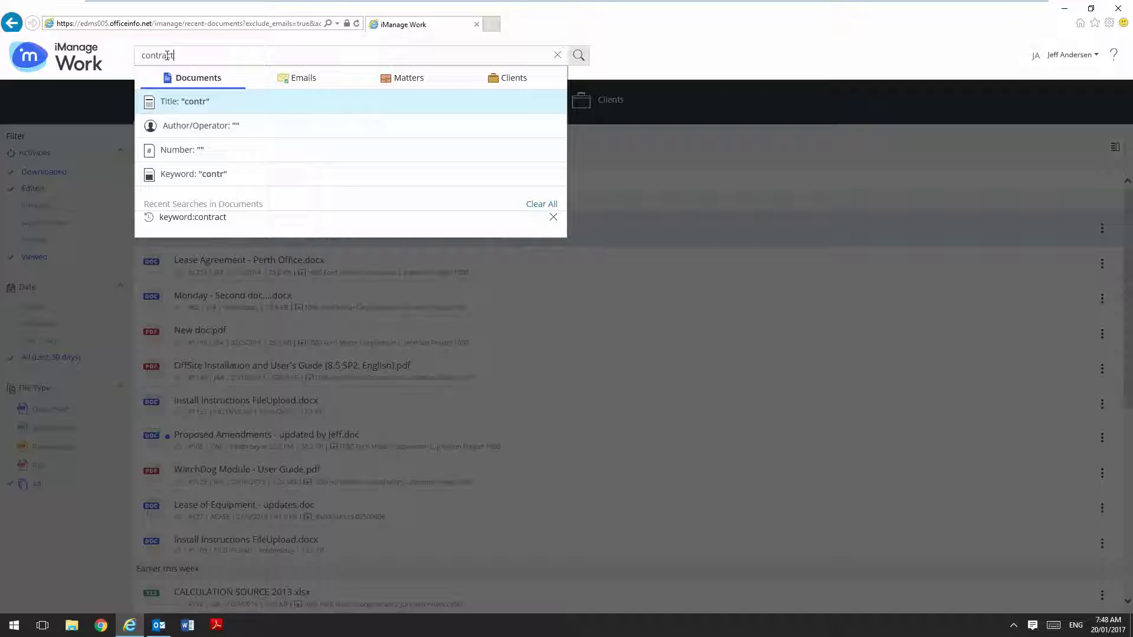
type("ct")
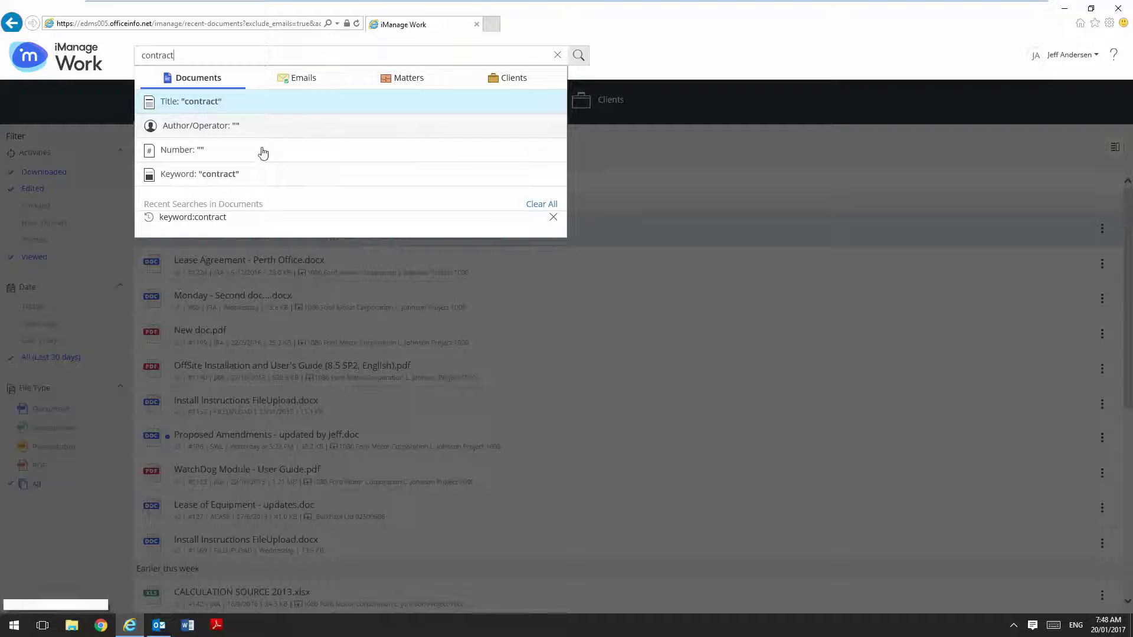
left_click(175, 175)
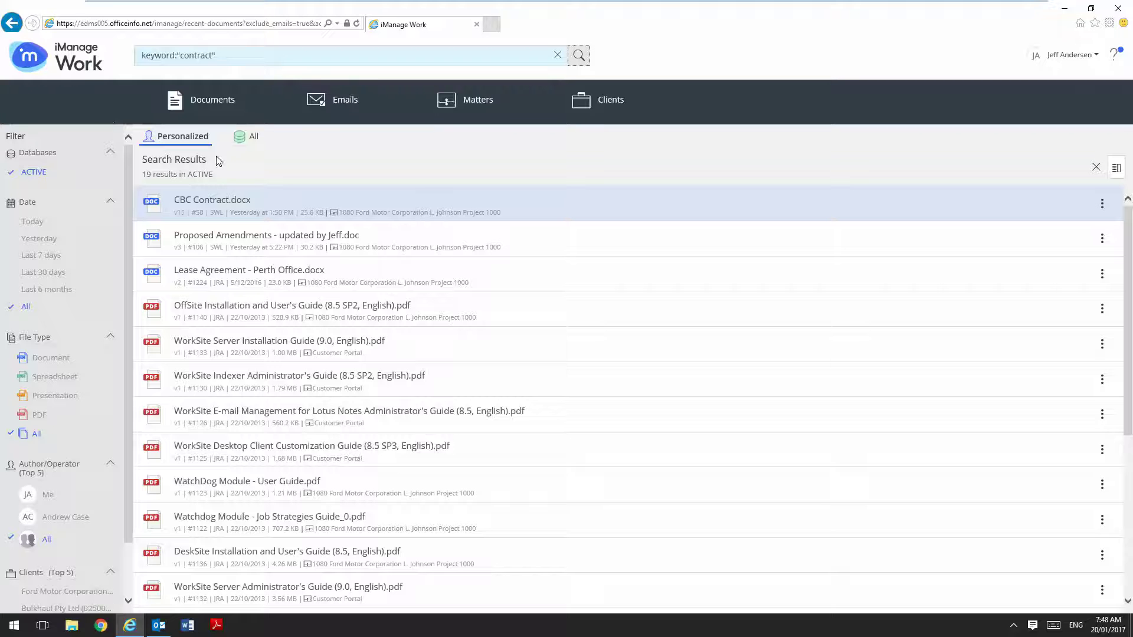
scroll(261, 408, "down", 2)
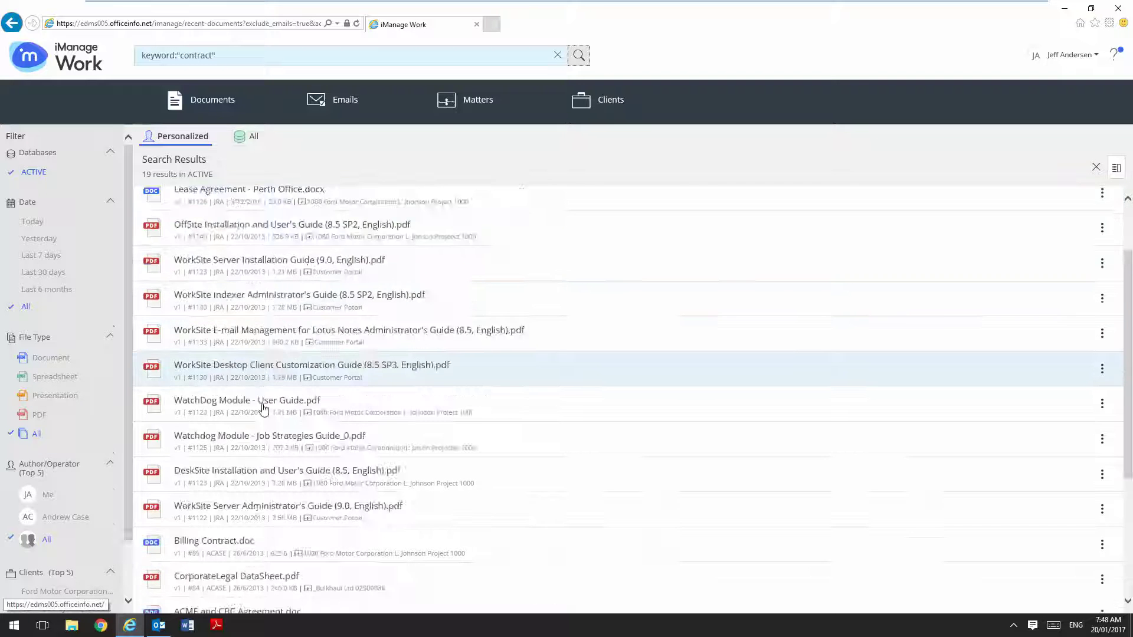
scroll(263, 409, "down", 3)
scroll(257, 292, "up", 5)
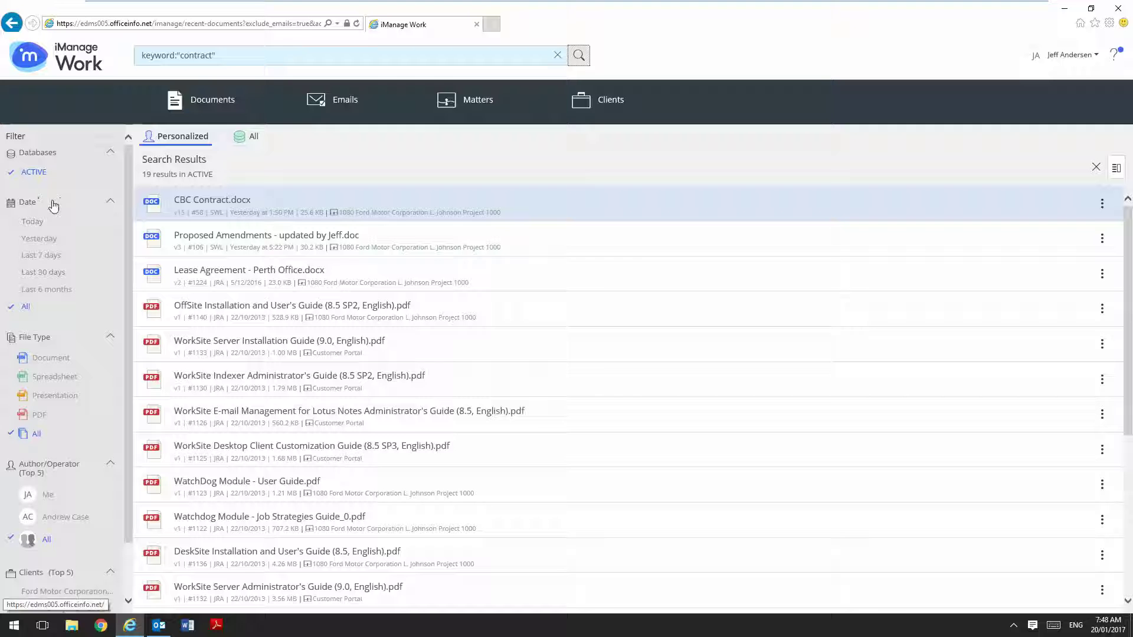
scroll(79, 372, "down", 2)
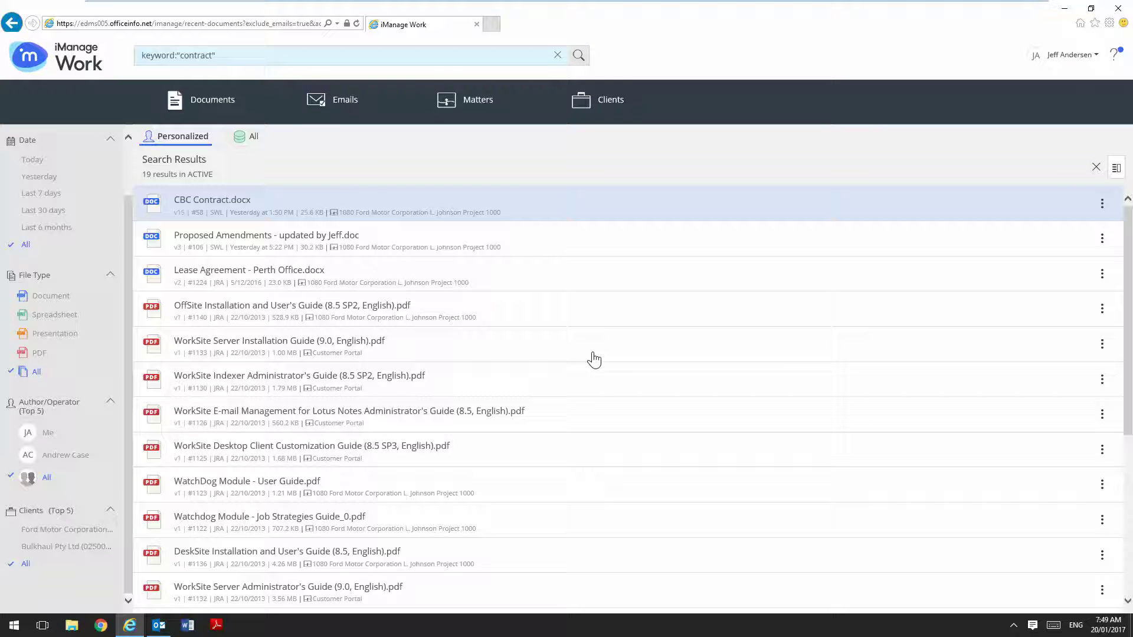
left_click(235, 56)
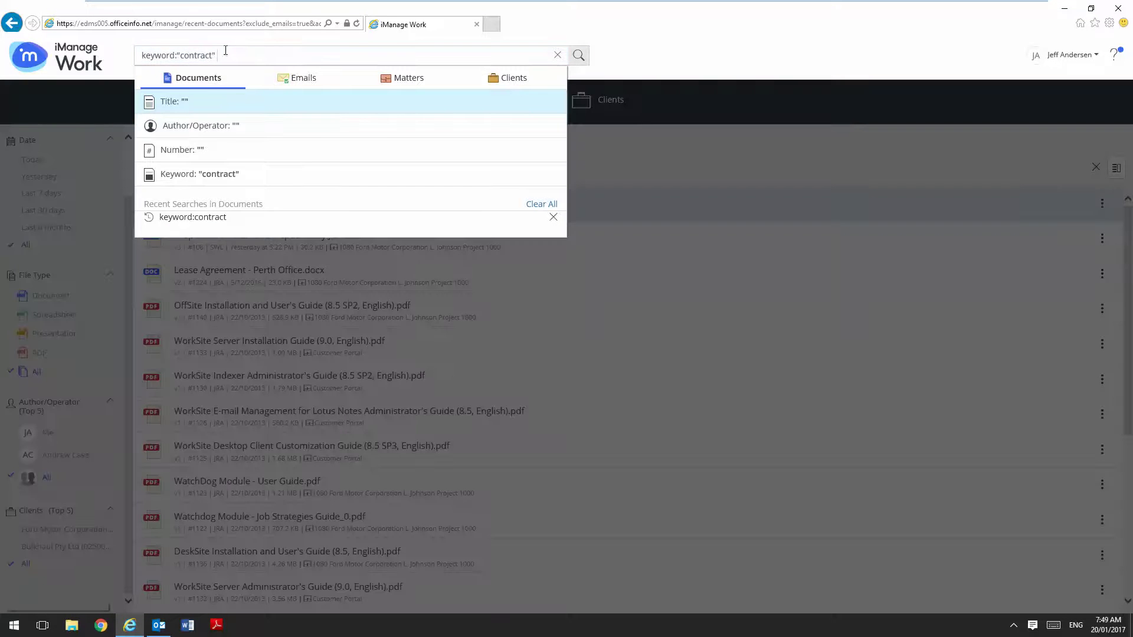
left_click_drag(225, 50, 112, 53)
type("andrew")
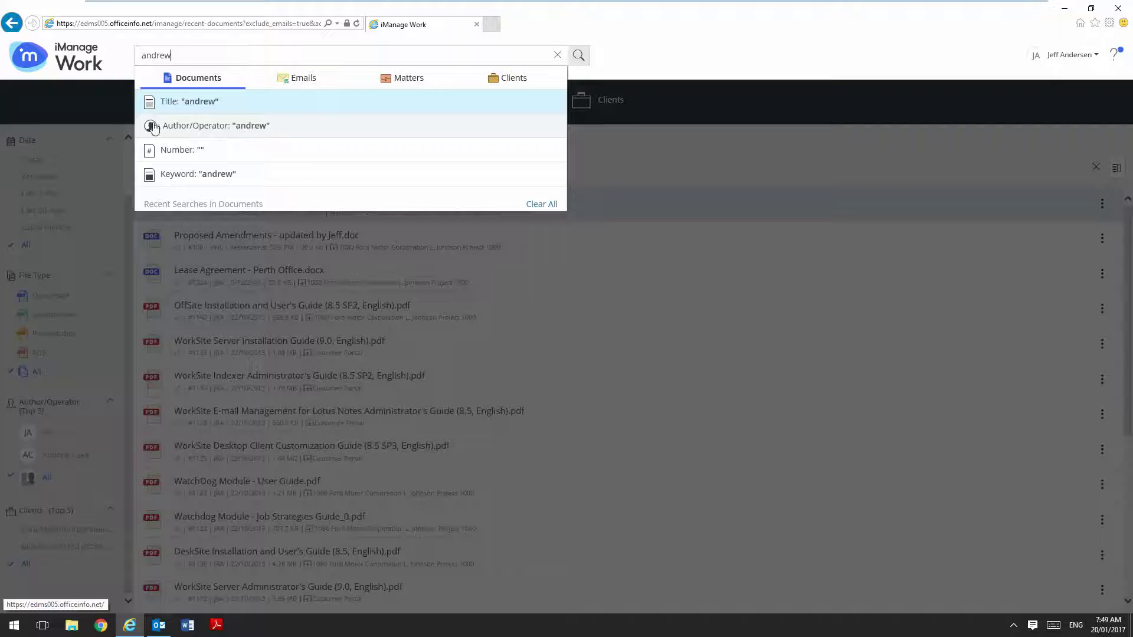
left_click(189, 131)
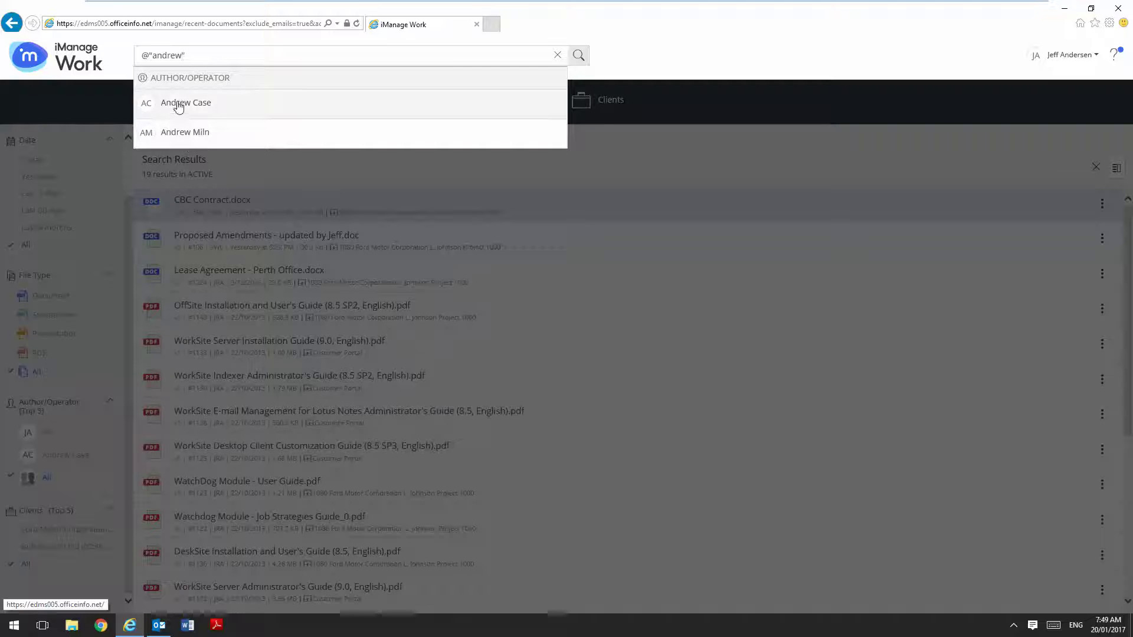
left_click(178, 105)
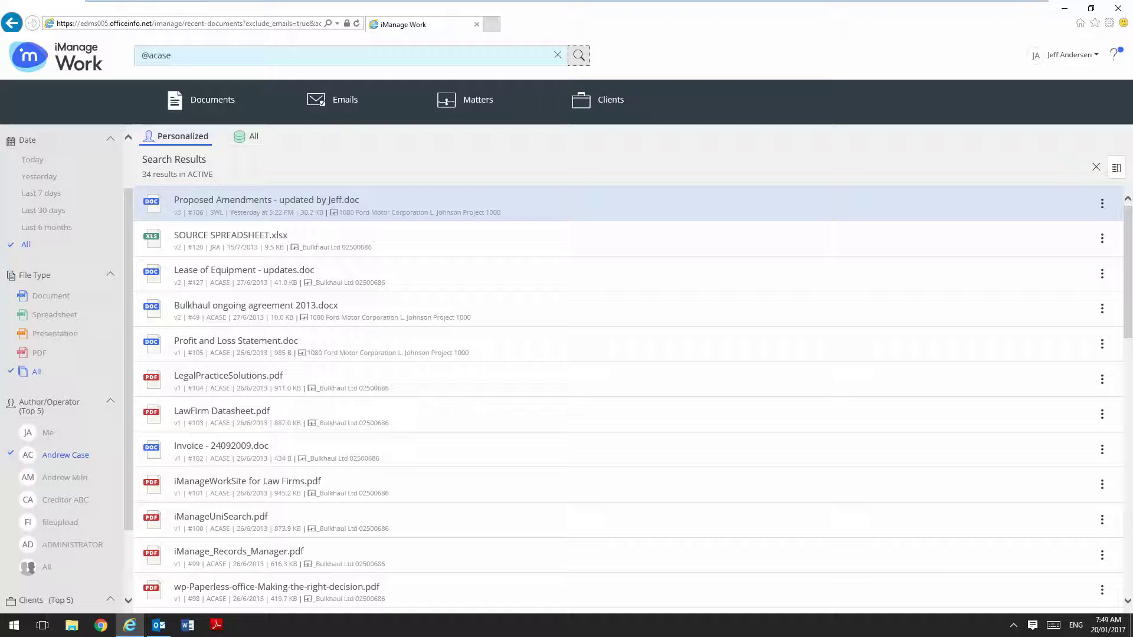
left_click(324, 100)
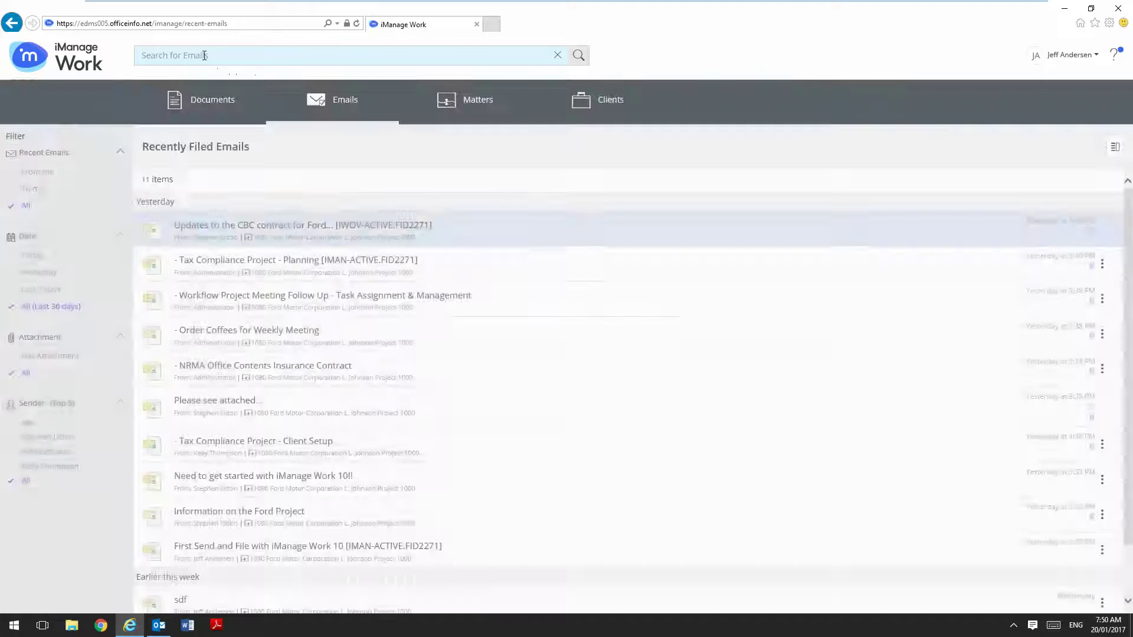
Look at the email search, then list My Matters (Chevron, Ford, Customer Portal) and Recent Matters.
left_click(204, 55)
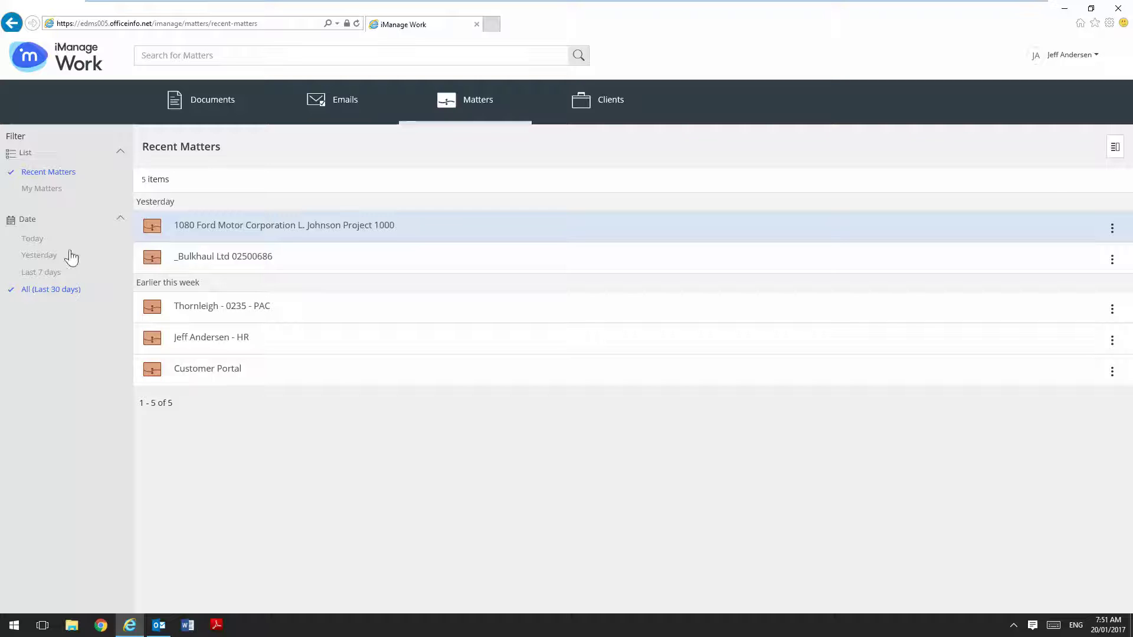
left_click(29, 193)
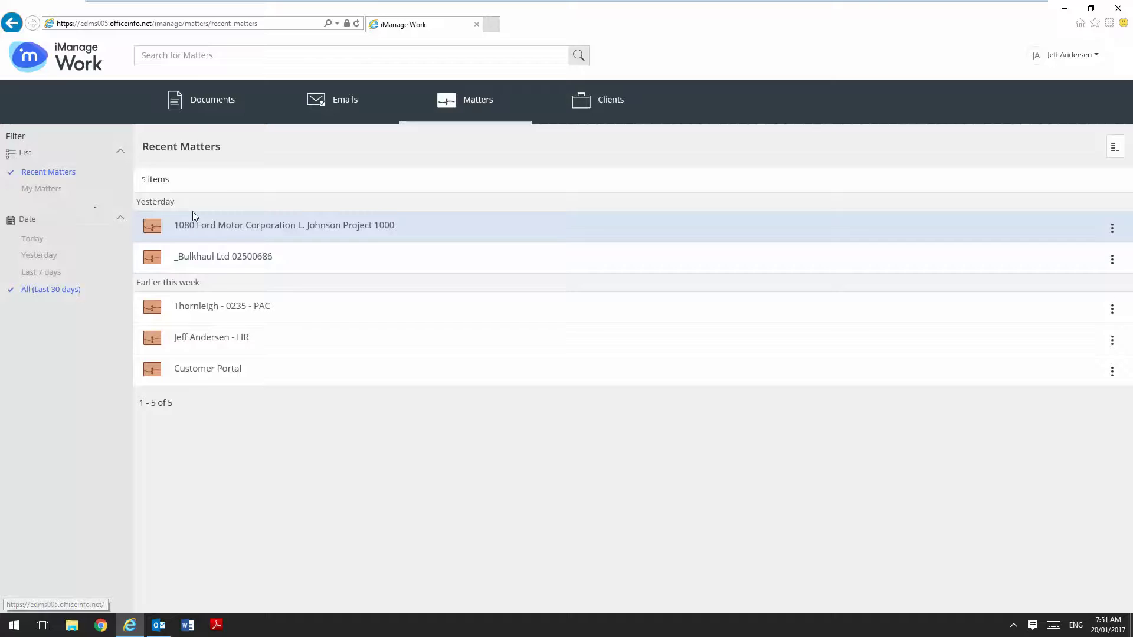
left_click(183, 56)
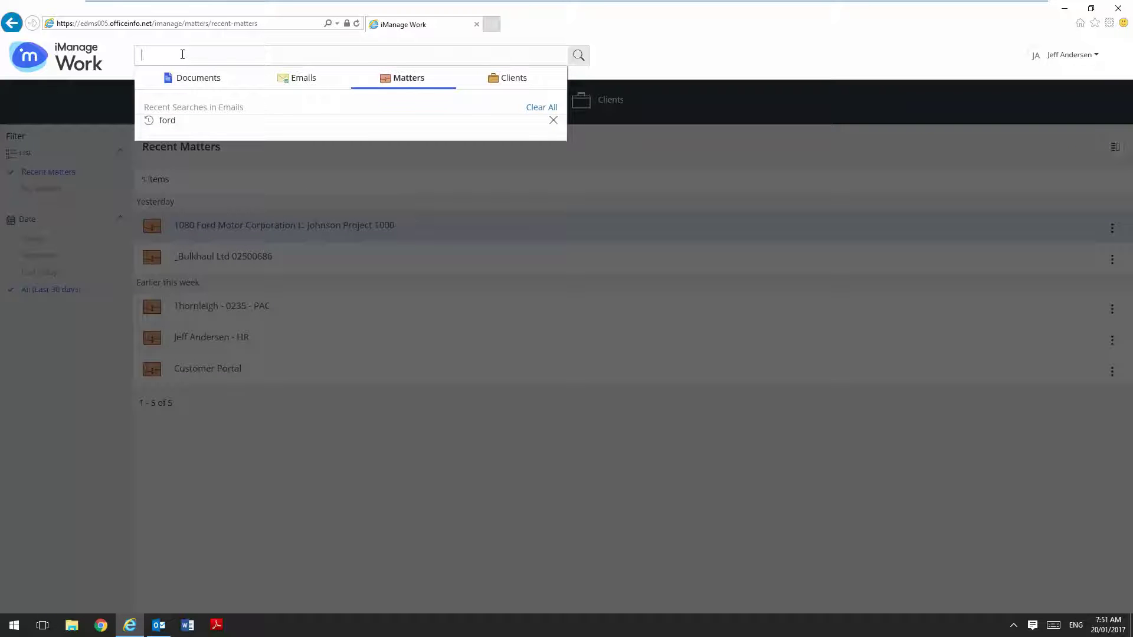
type("ford")
key("Return")
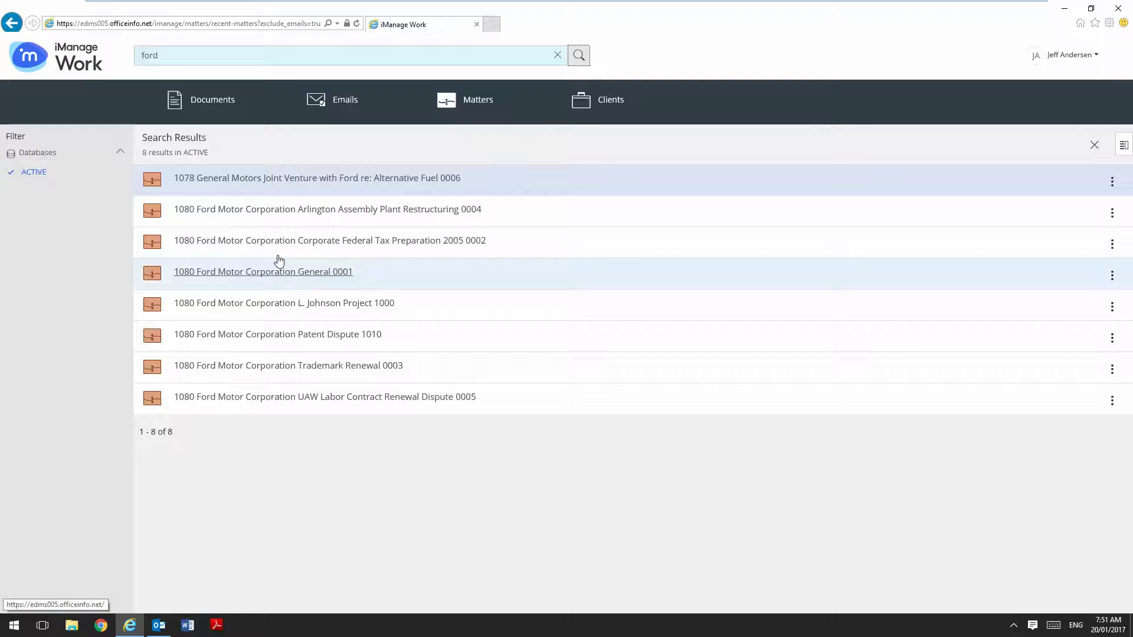
left_click(260, 310)
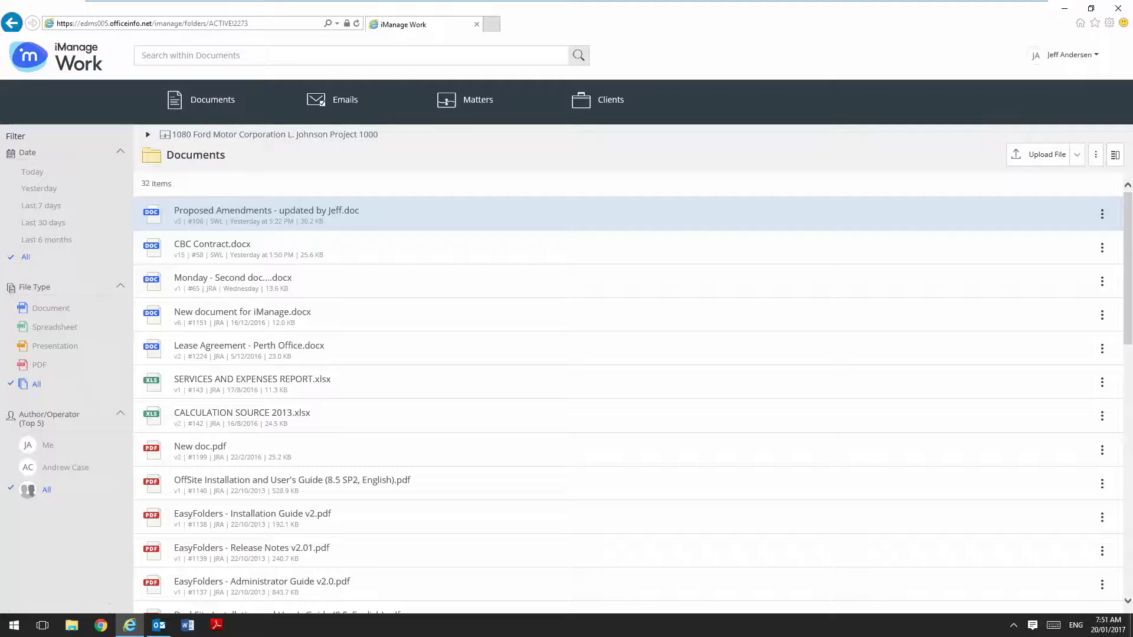
View the matter's Latest Documents, then the Ford Motor Corporation client's 41 latest documents.
left_click(266, 138)
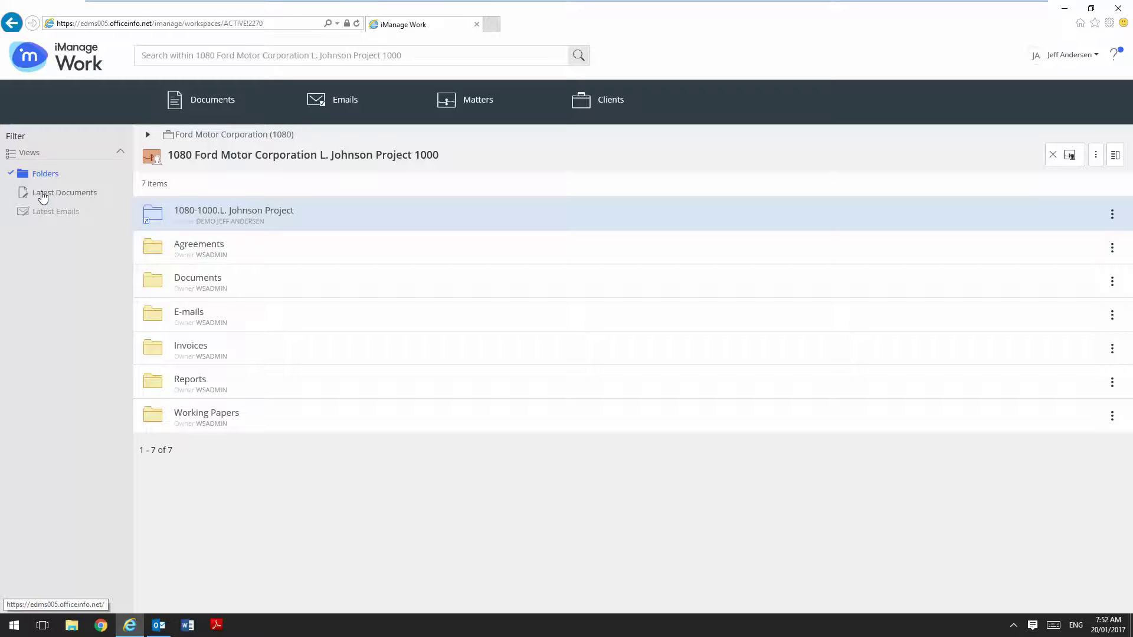
left_click(70, 194)
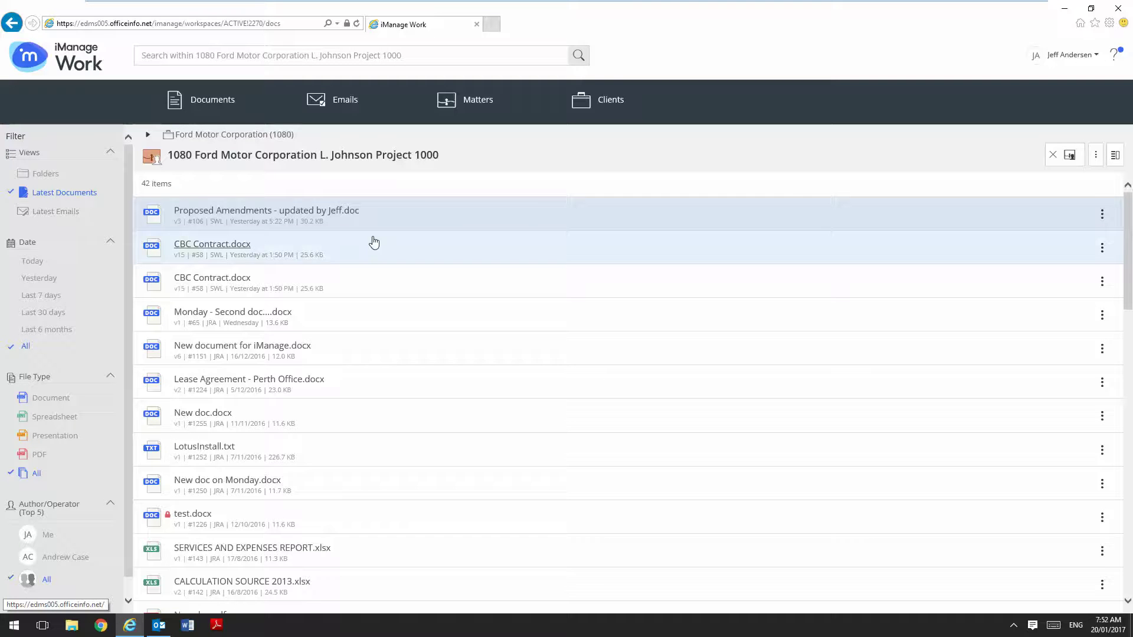
left_click(605, 102)
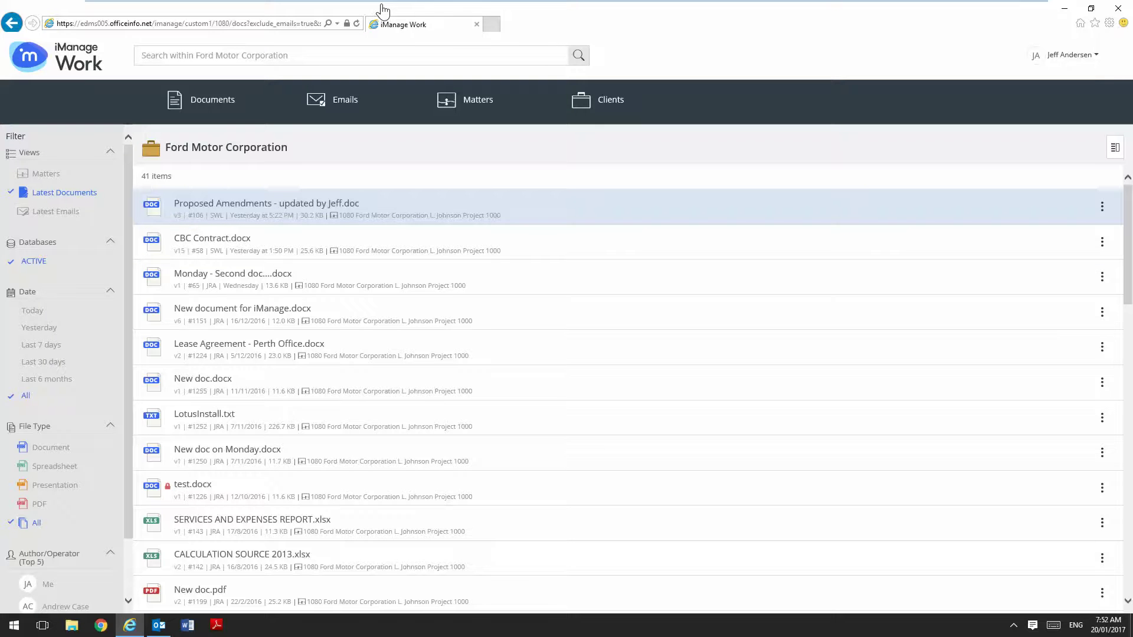
left_click(465, 99)
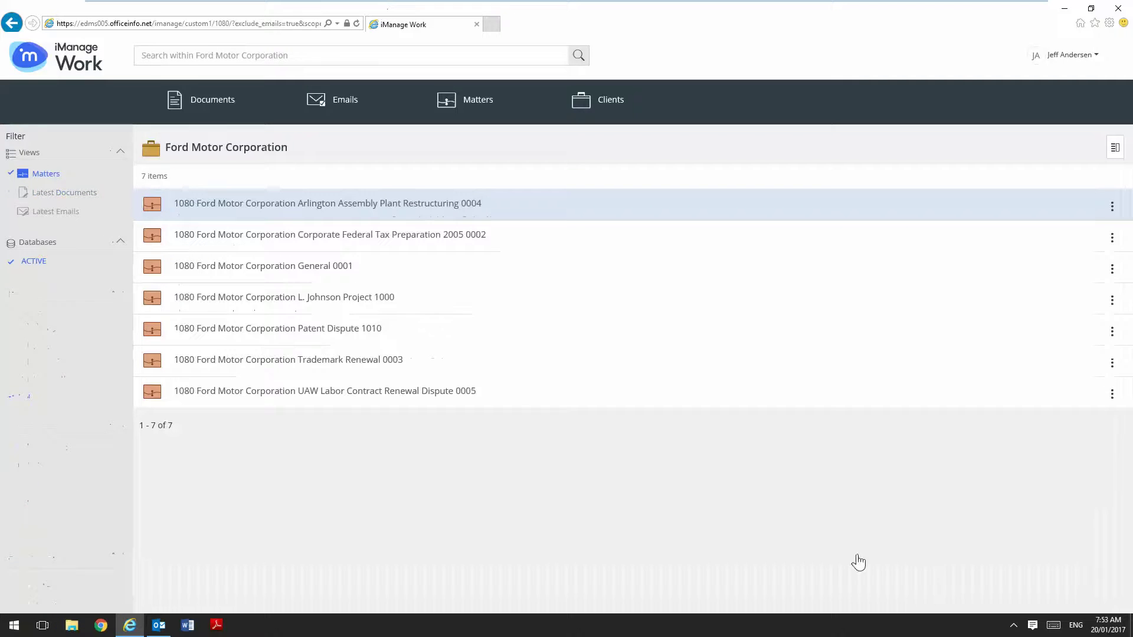
left_click(272, 299)
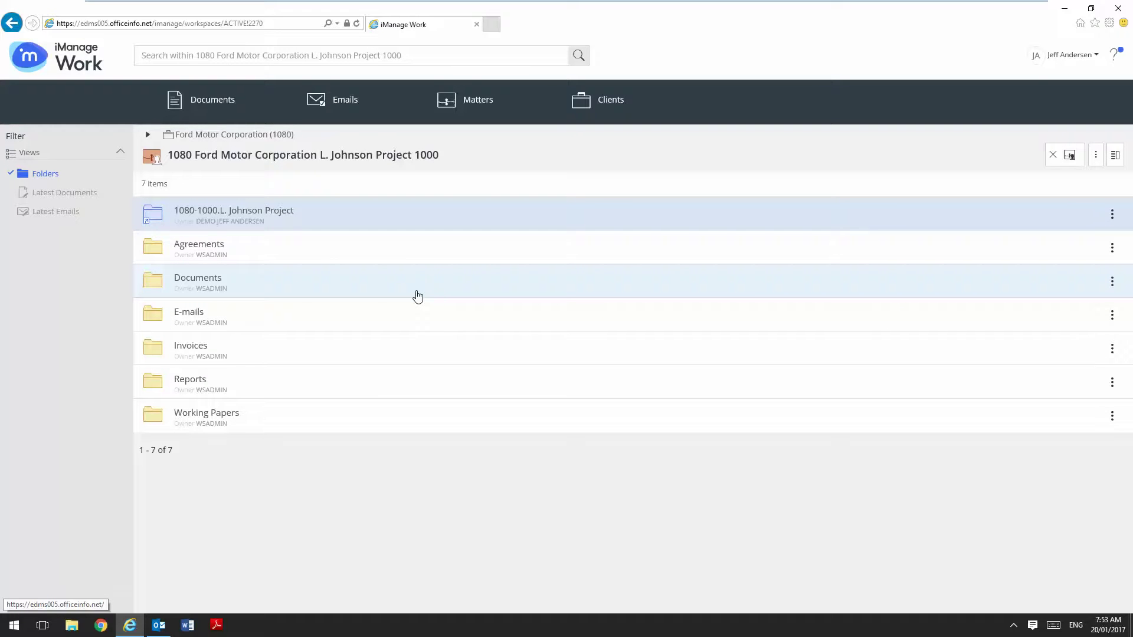
left_click(1095, 155)
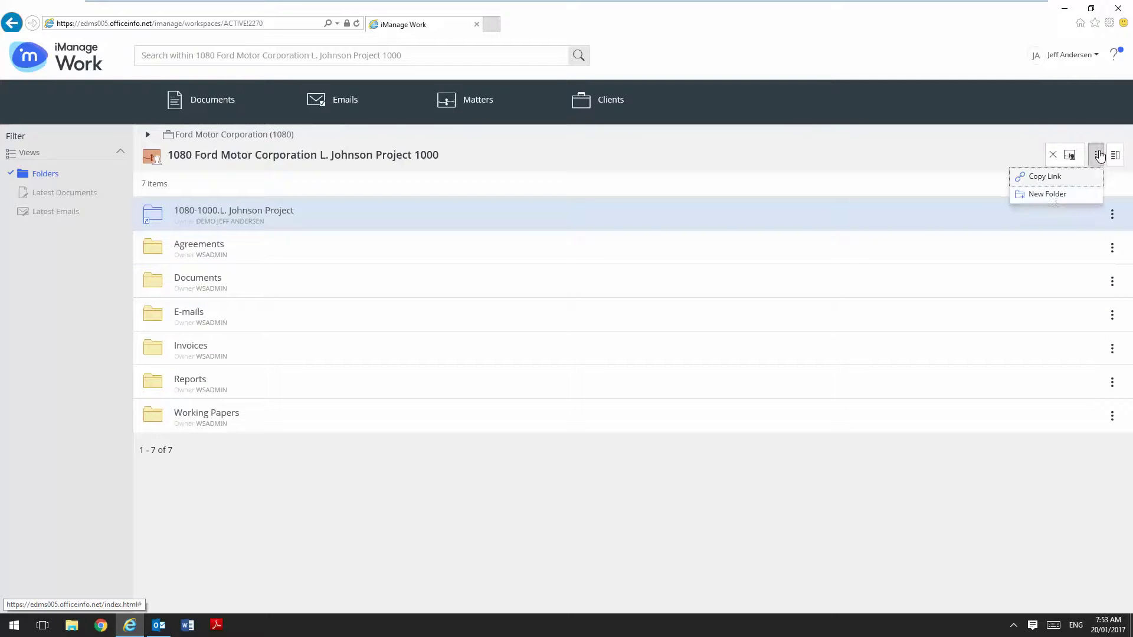
left_click(1059, 194)
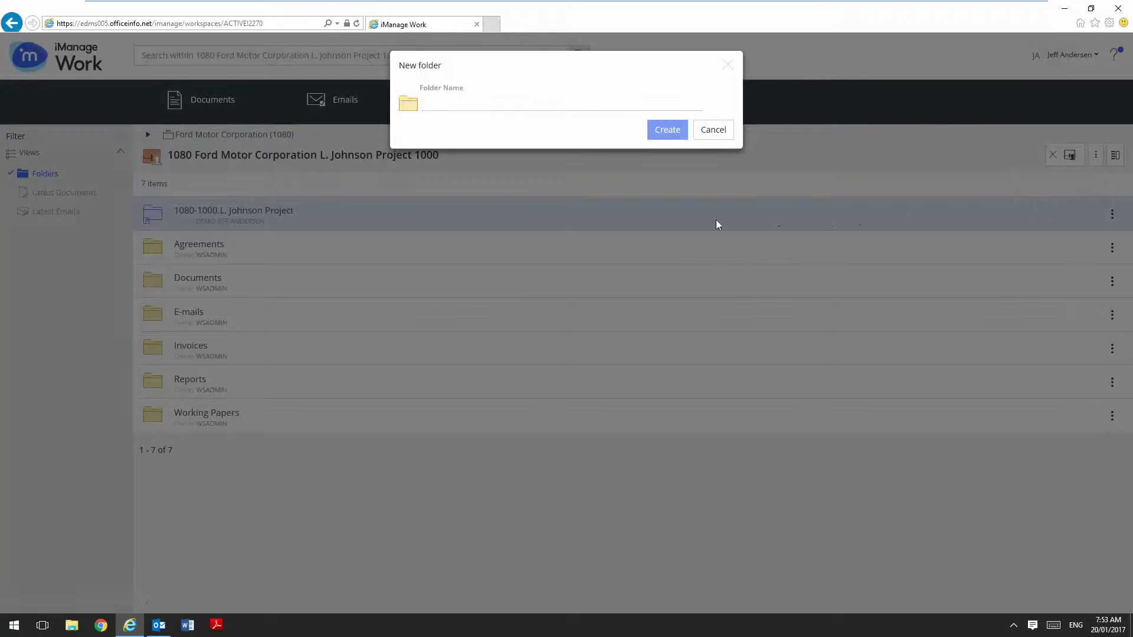